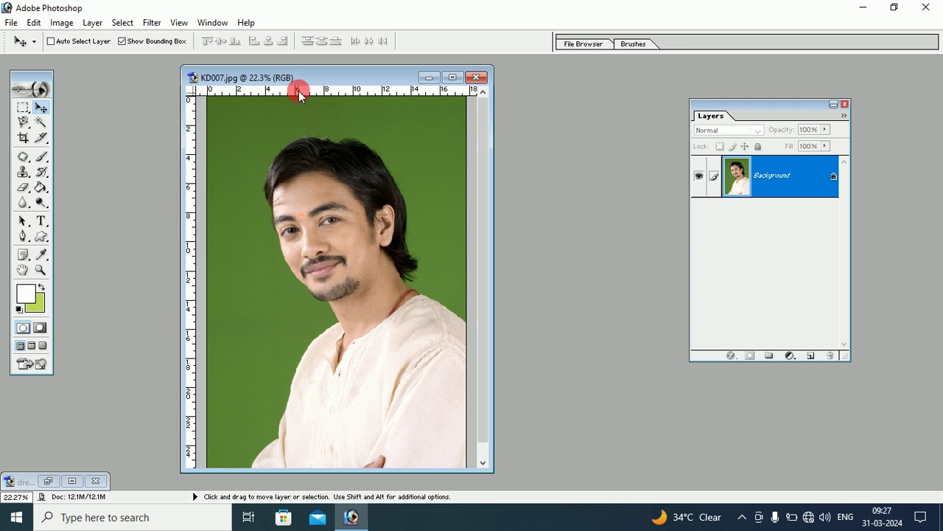
Nudge the KD007.jpg portrait window slightly to the left
drag(297, 79, 262, 68)
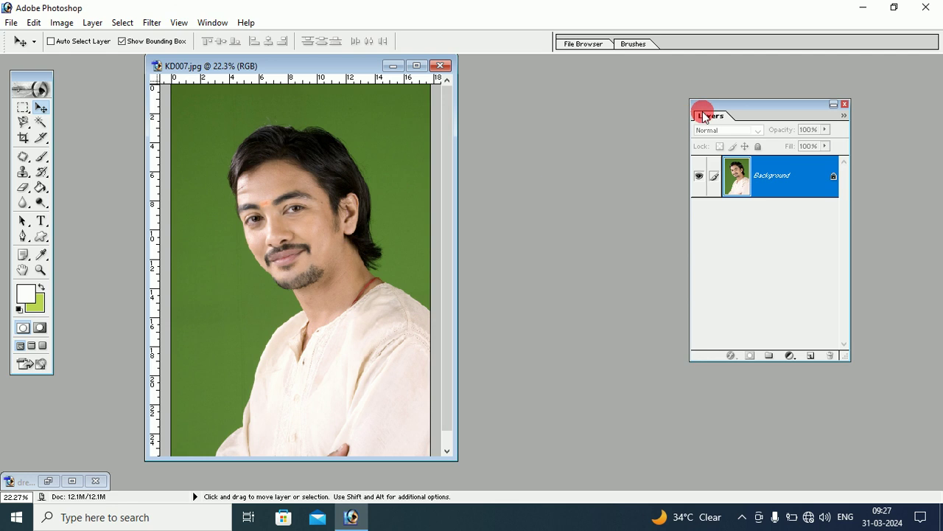
Move the Layers palette closer and convert the Background into an unlocked Layer 0
drag(706, 108, 561, 94)
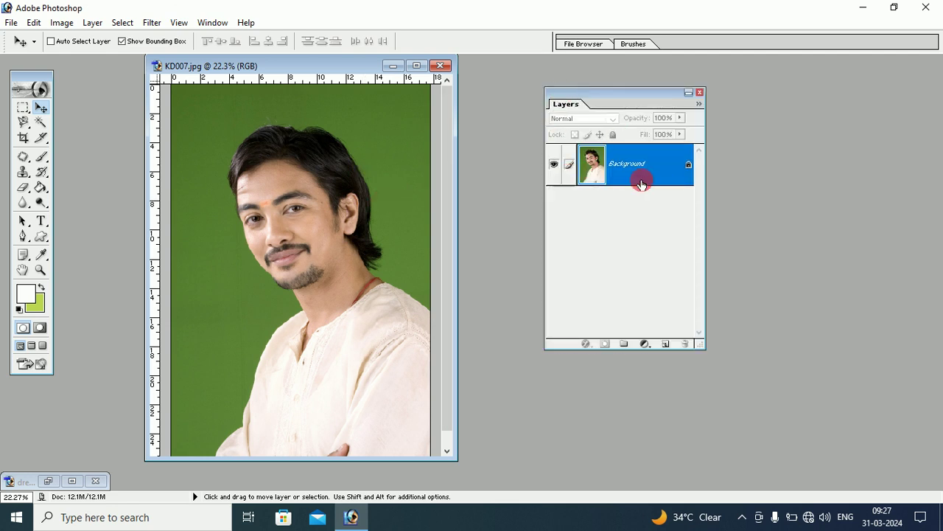
double_click(688, 165)
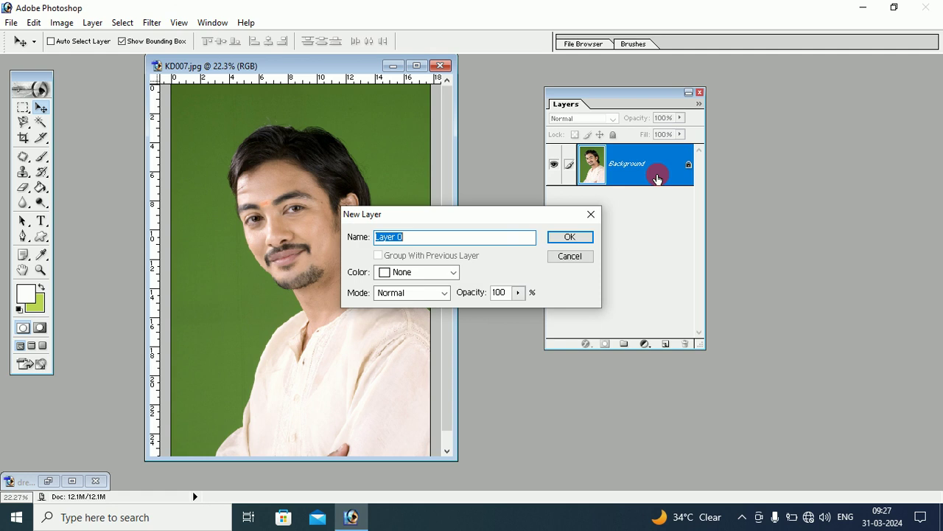
click(566, 236)
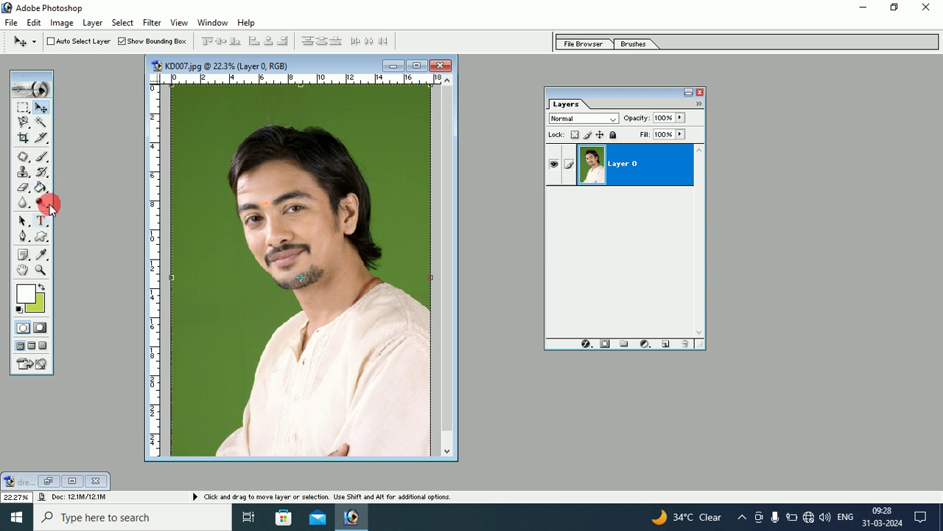
Select the Brush tool with the 200 px soft round preset
click(42, 159)
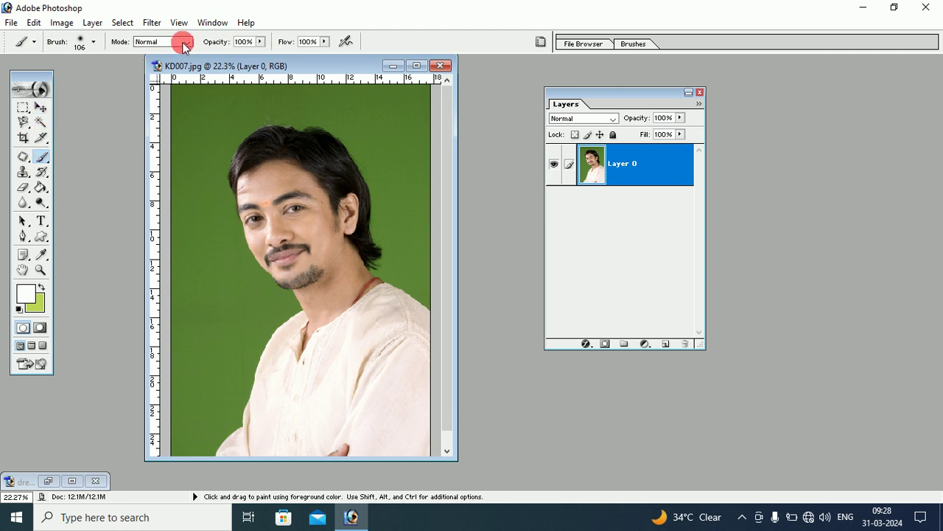
click(94, 44)
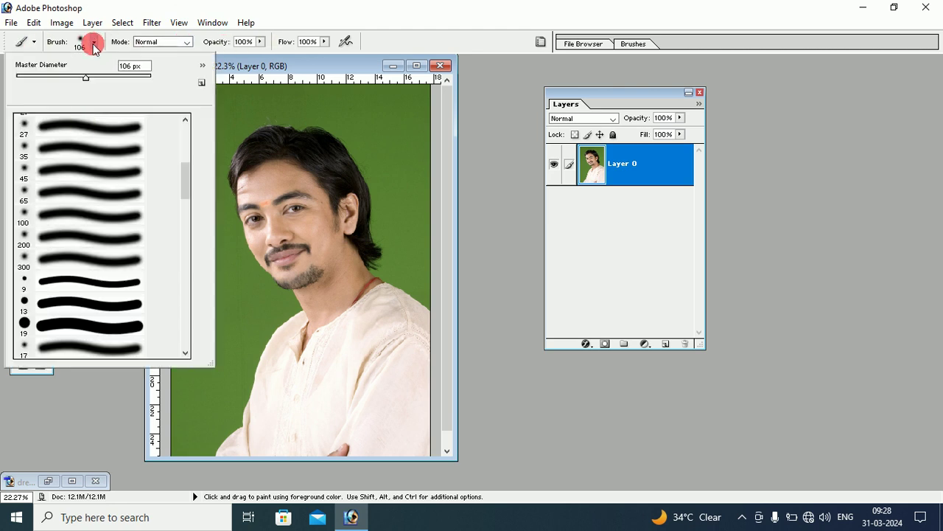
click(70, 219)
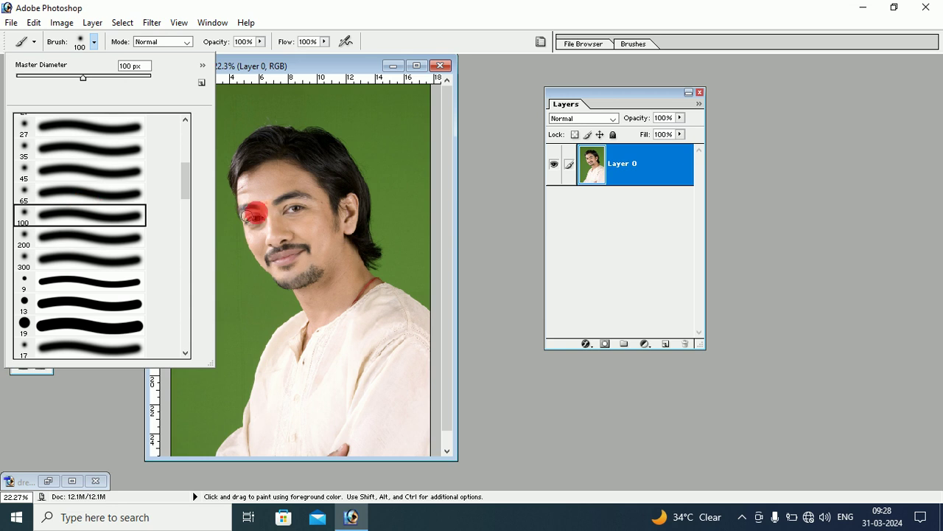
click(76, 238)
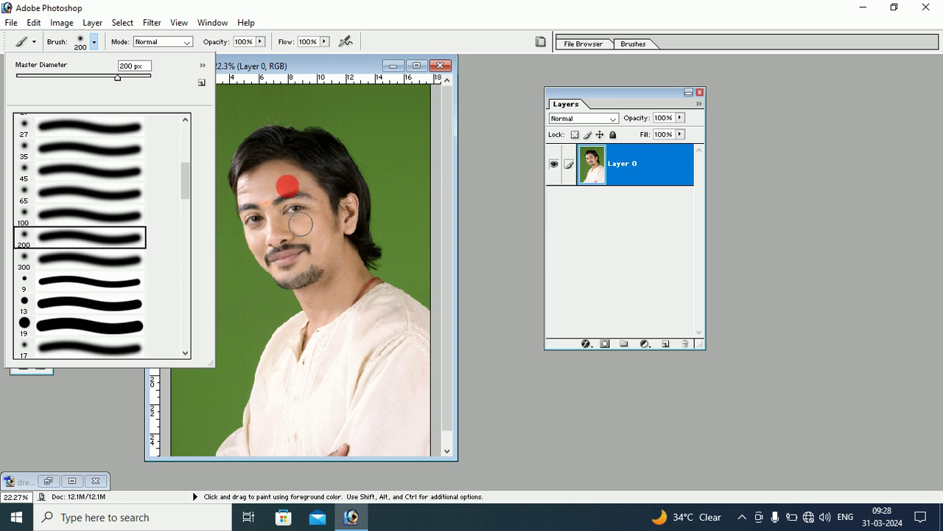
click(260, 66)
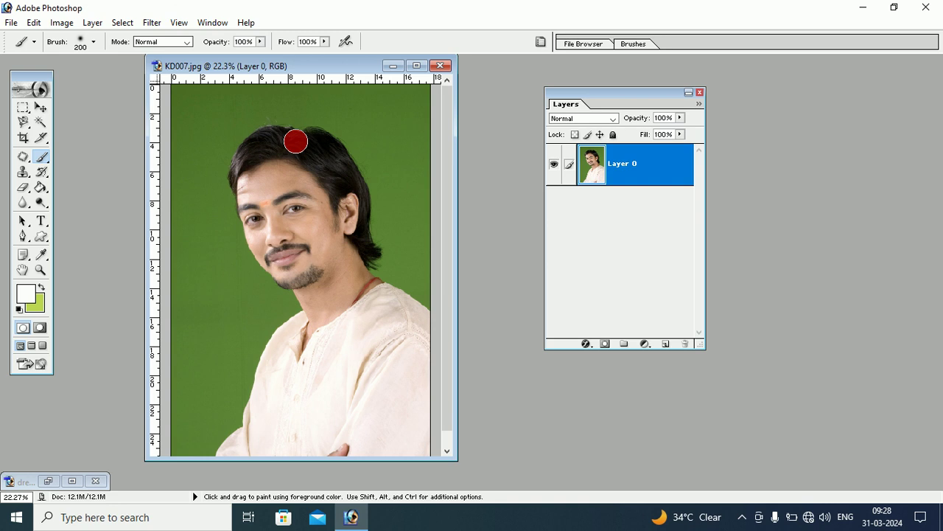
Enter Quick Mask mode, maximize the portrait window and move the Layers panel aside
click(41, 330)
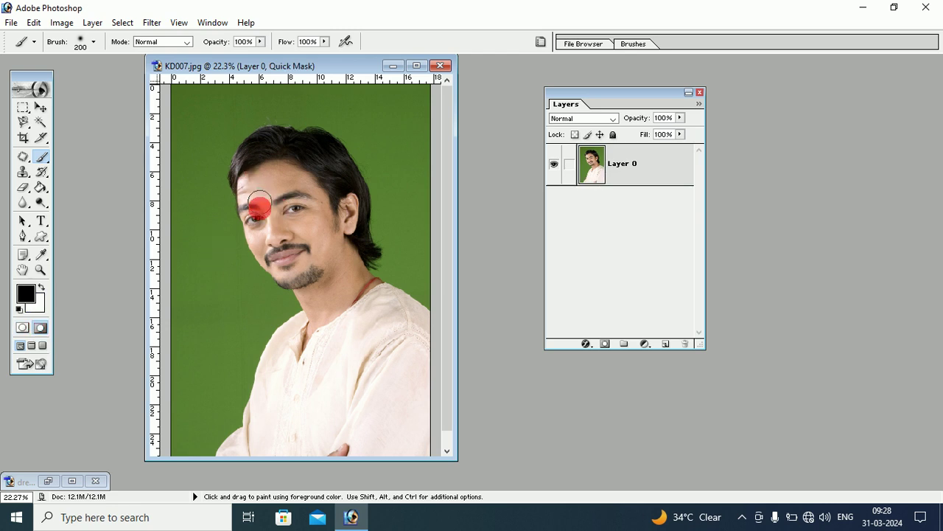
click(417, 65)
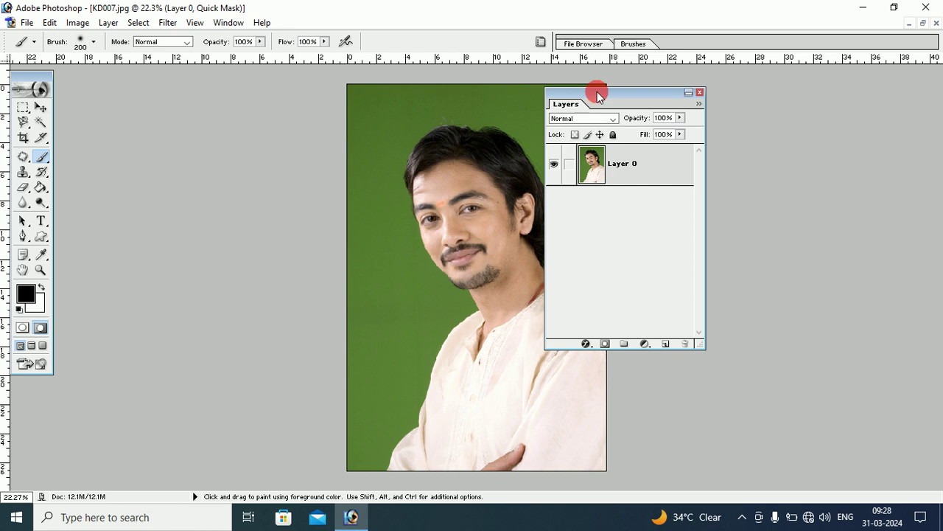
drag(599, 95, 731, 111)
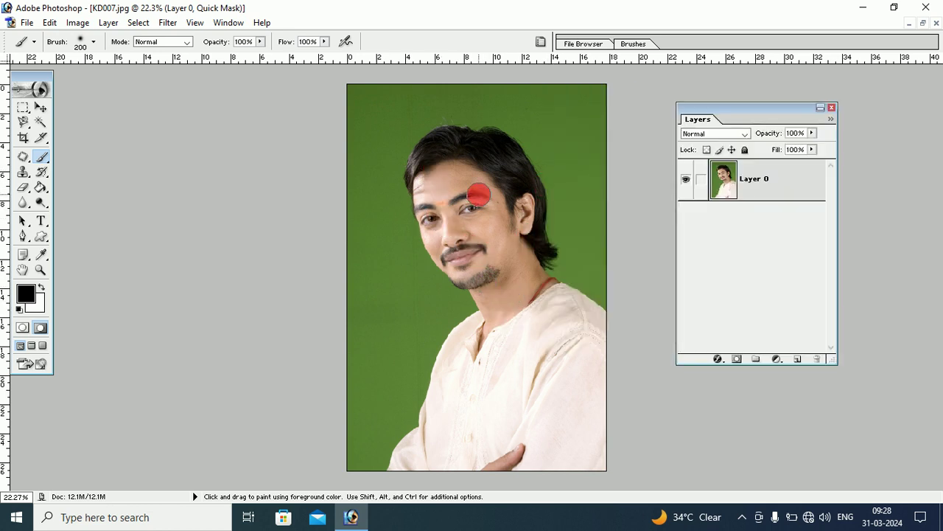
Paint the red quick mask over the man's face, neck, shoulders and shirt
mouse_move(433, 238)
mouse_down()
mouse_move(419, 173)
mouse_move(424, 151)
mouse_move(450, 135)
mouse_move(517, 156)
mouse_move(538, 228)
mouse_up()
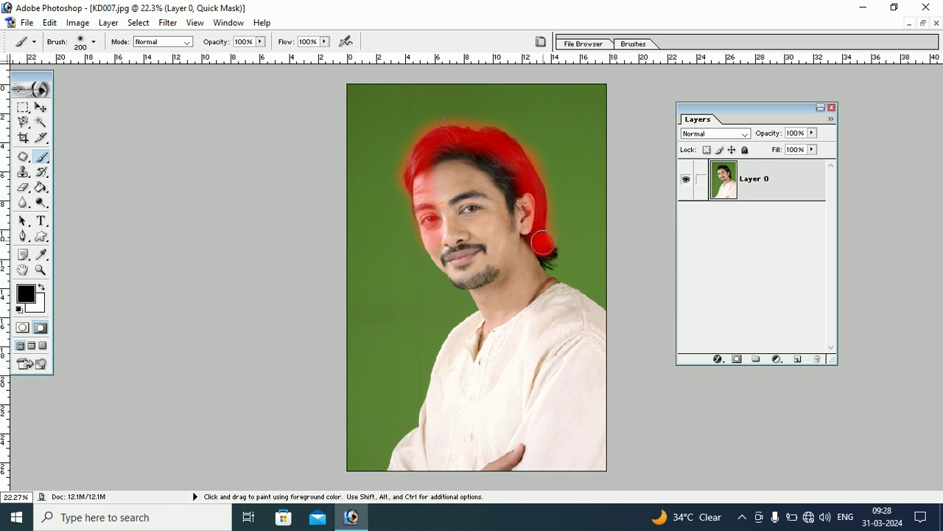
mouse_move(538, 274)
mouse_down()
mouse_move(596, 312)
mouse_move(547, 285)
mouse_move(501, 190)
mouse_move(507, 225)
mouse_move(511, 188)
mouse_move(480, 173)
mouse_move(482, 158)
mouse_move(457, 154)
mouse_move(434, 174)
mouse_move(493, 173)
mouse_move(449, 170)
mouse_move(456, 205)
mouse_move(478, 215)
mouse_move(414, 186)
mouse_move(469, 267)
mouse_move(491, 263)
mouse_move(497, 312)
mouse_move(499, 284)
mouse_move(522, 301)
mouse_move(504, 273)
mouse_move(435, 247)
mouse_move(476, 273)
mouse_move(451, 261)
mouse_move(427, 217)
mouse_move(425, 184)
mouse_move(486, 290)
mouse_move(499, 344)
mouse_move(529, 332)
mouse_move(535, 436)
mouse_move(578, 447)
mouse_move(544, 463)
mouse_move(550, 316)
mouse_move(583, 335)
mouse_move(602, 386)
mouse_move(596, 322)
mouse_move(592, 447)
mouse_move(537, 461)
mouse_move(479, 450)
mouse_move(493, 343)
mouse_move(501, 442)
mouse_move(521, 343)
mouse_move(490, 338)
mouse_move(480, 320)
mouse_move(448, 362)
mouse_move(412, 457)
mouse_move(411, 438)
mouse_move(483, 356)
mouse_move(457, 430)
mouse_move(467, 336)
mouse_move(440, 379)
mouse_move(450, 352)
mouse_move(459, 341)
mouse_move(435, 408)
mouse_move(488, 450)
mouse_move(529, 398)
mouse_move(478, 212)
mouse_move(481, 228)
mouse_move(483, 177)
mouse_move(453, 189)
mouse_move(456, 220)
mouse_move(440, 193)
mouse_move(467, 258)
mouse_move(457, 269)
mouse_move(440, 248)
mouse_move(486, 295)
mouse_move(495, 324)
mouse_move(464, 405)
mouse_move(423, 467)
mouse_move(421, 452)
mouse_move(390, 464)
mouse_move(562, 461)
mouse_move(398, 464)
mouse_move(440, 461)
mouse_move(560, 391)
mouse_move(538, 341)
mouse_move(550, 330)
mouse_move(477, 319)
mouse_move(491, 347)
mouse_move(510, 261)
mouse_move(473, 218)
mouse_move(469, 193)
mouse_move(560, 358)
mouse_move(577, 454)
mouse_move(593, 419)
mouse_move(590, 322)
mouse_move(590, 366)
mouse_move(412, 459)
mouse_up()
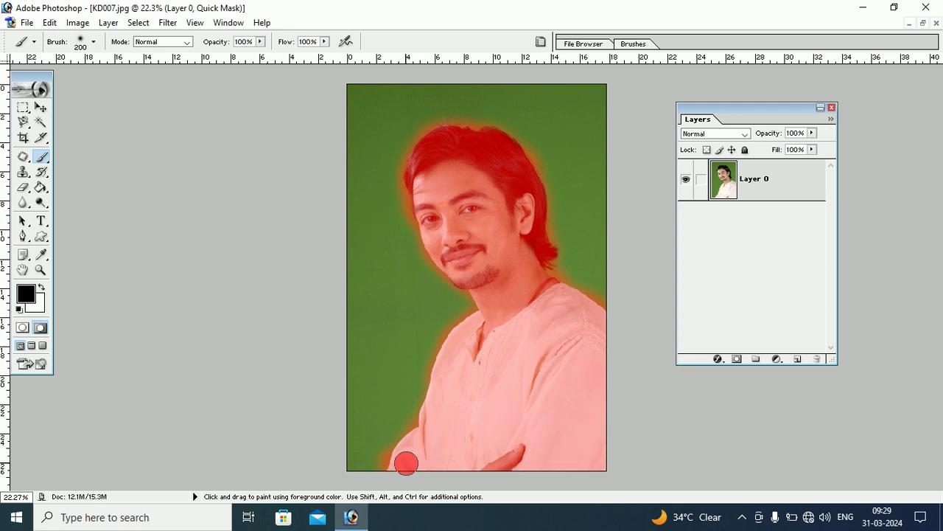
click(38, 327)
click(23, 329)
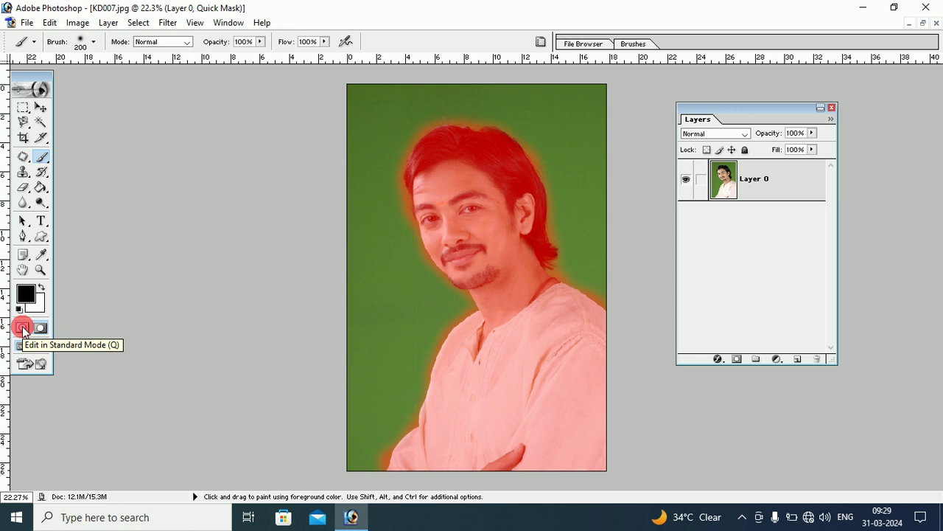
Convert the painted mask to a selection and clear the green backdrop to transparency
click(23, 329)
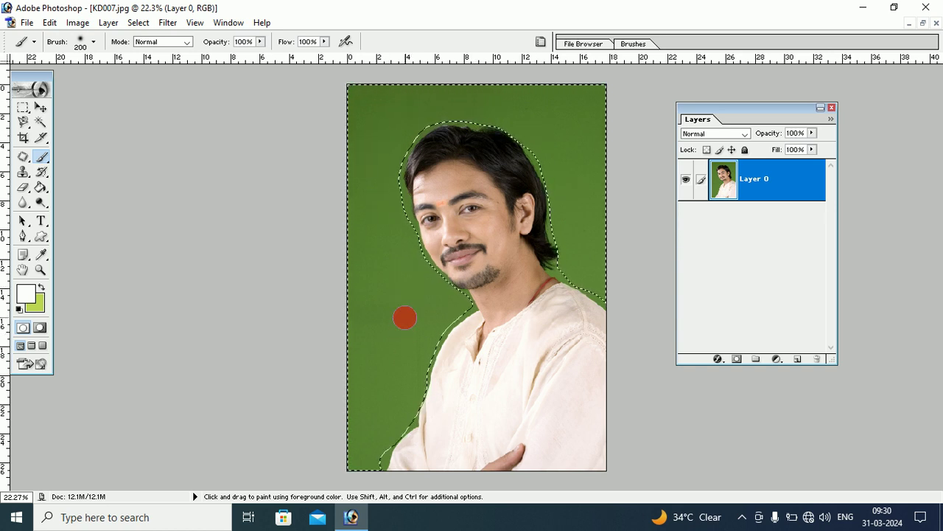
click(50, 22)
click(107, 191)
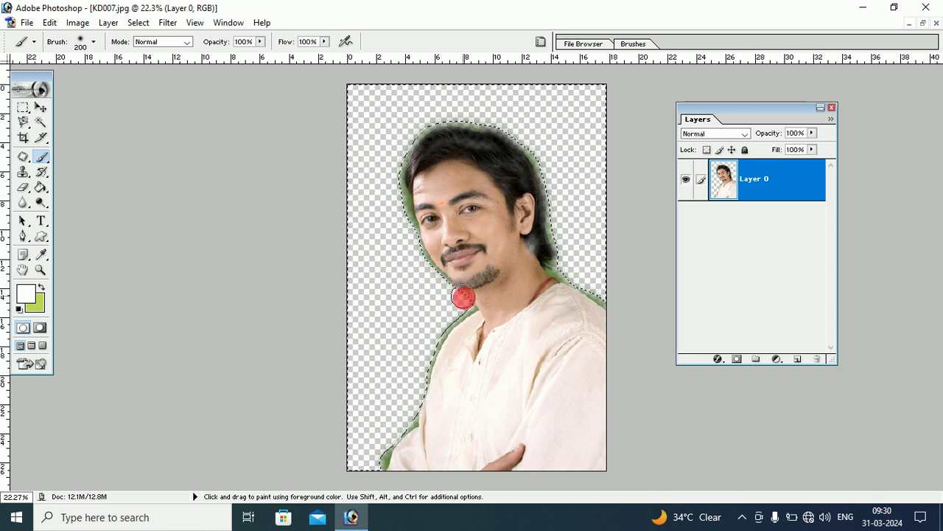
drag(462, 319, 439, 350)
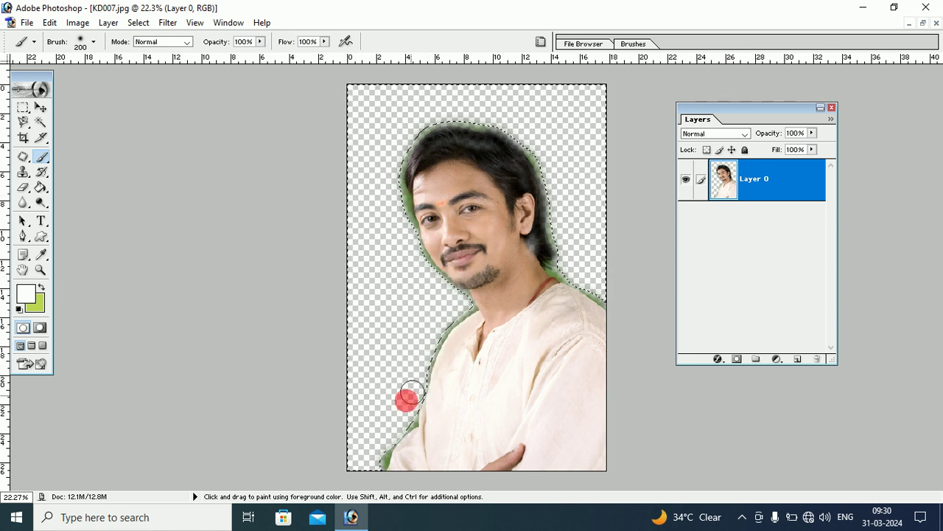
drag(408, 398, 382, 429)
mouse_move(435, 380)
mouse_down()
mouse_move(541, 253)
mouse_move(487, 143)
mouse_move(415, 130)
mouse_move(126, 31)
mouse_move(426, 145)
mouse_up()
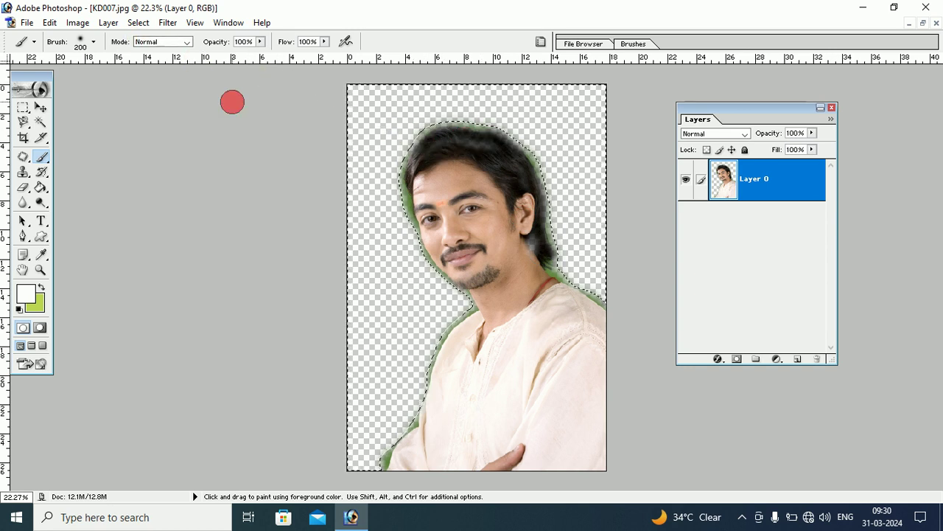
Deselect, then Magic Wand-select the transparent area around the man
click(138, 22)
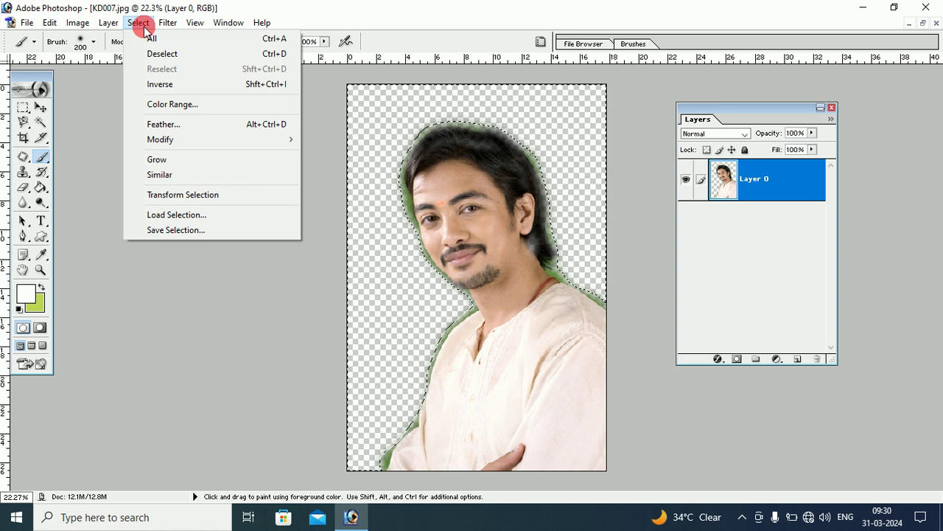
click(153, 53)
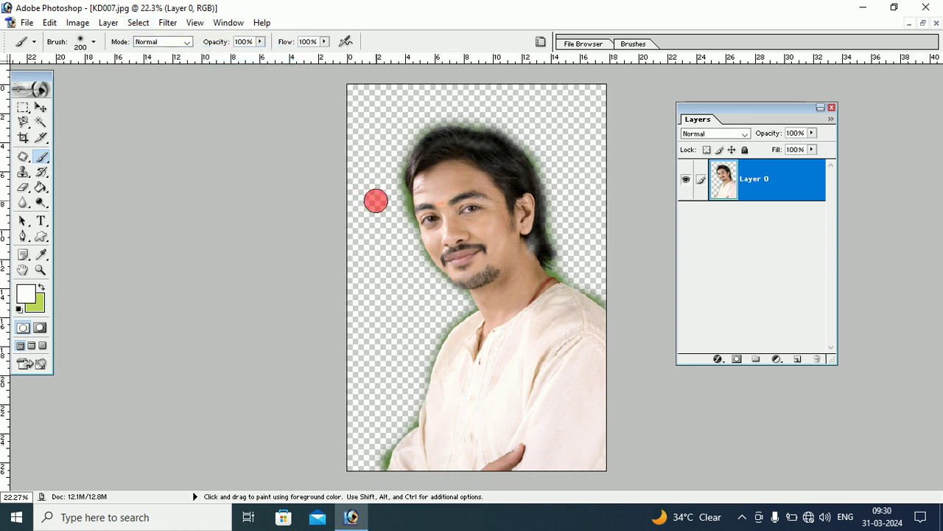
click(40, 122)
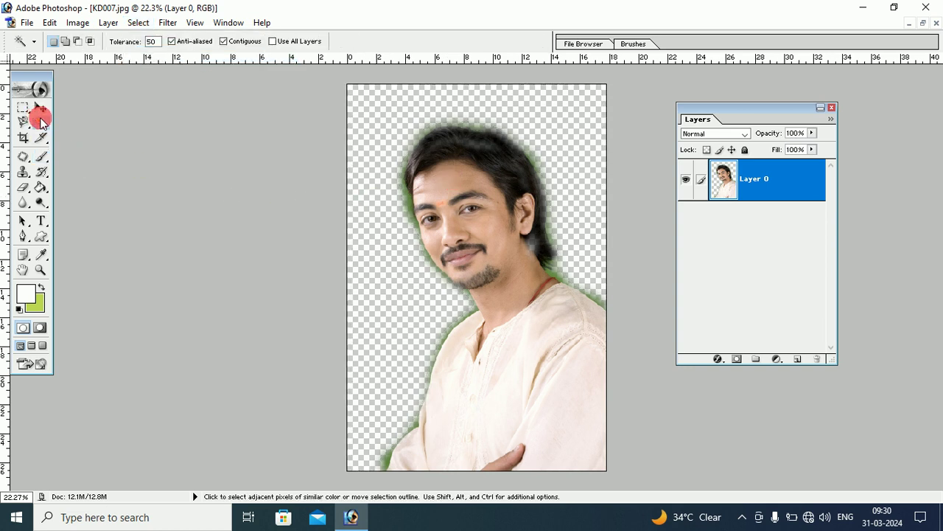
click(410, 200)
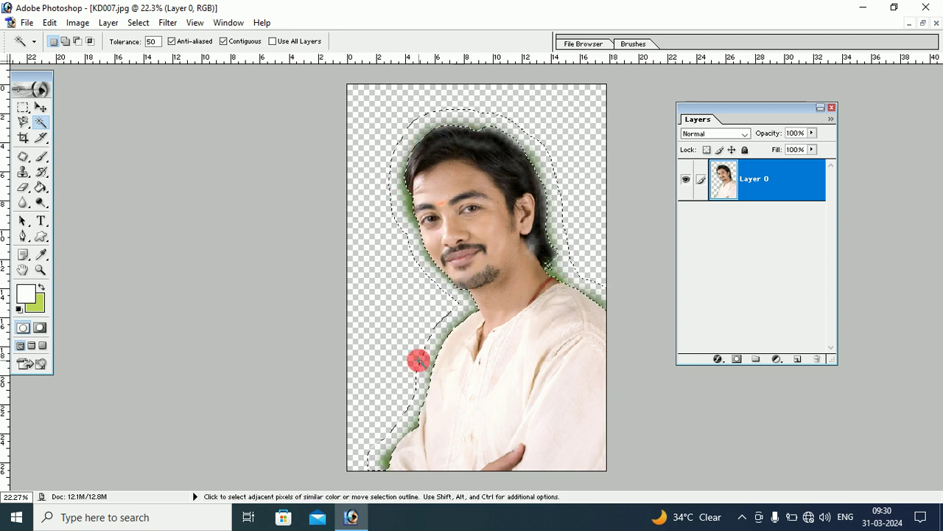
Clear the leftover green fringe and deselect everything
click(49, 23)
click(91, 186)
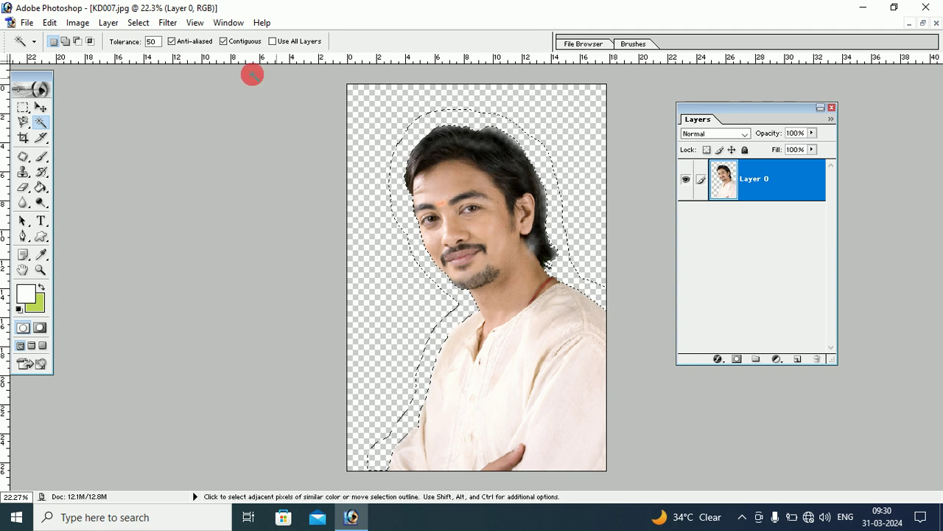
click(138, 22)
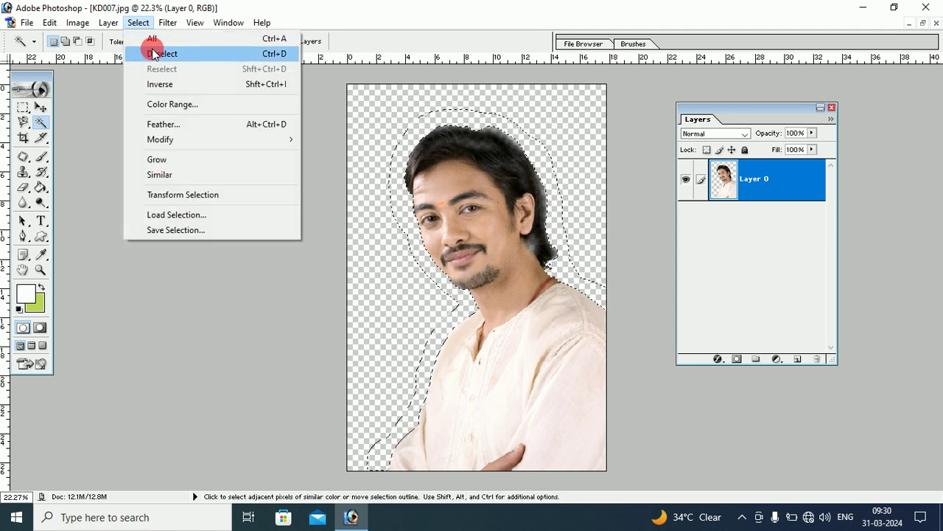
click(154, 53)
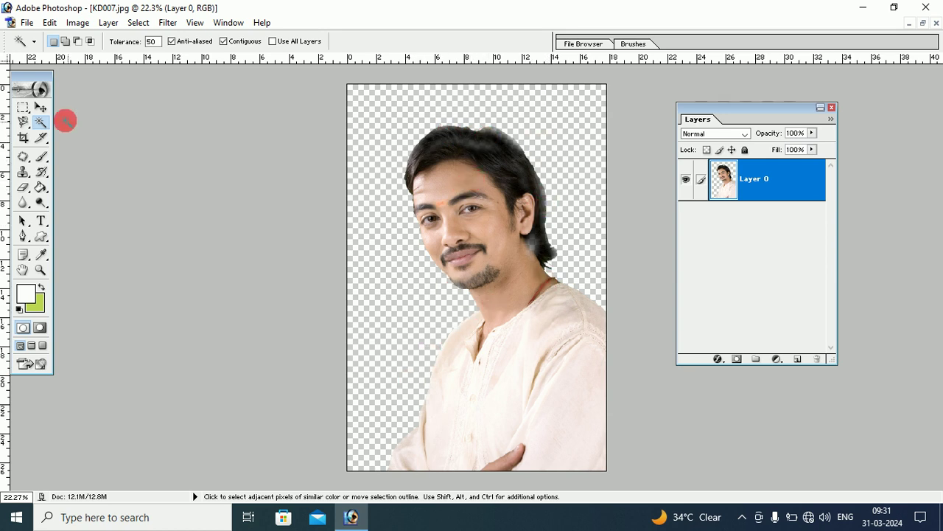
Scale the cutout to about 94% width and 92% height from the top-left handle and apply
click(40, 107)
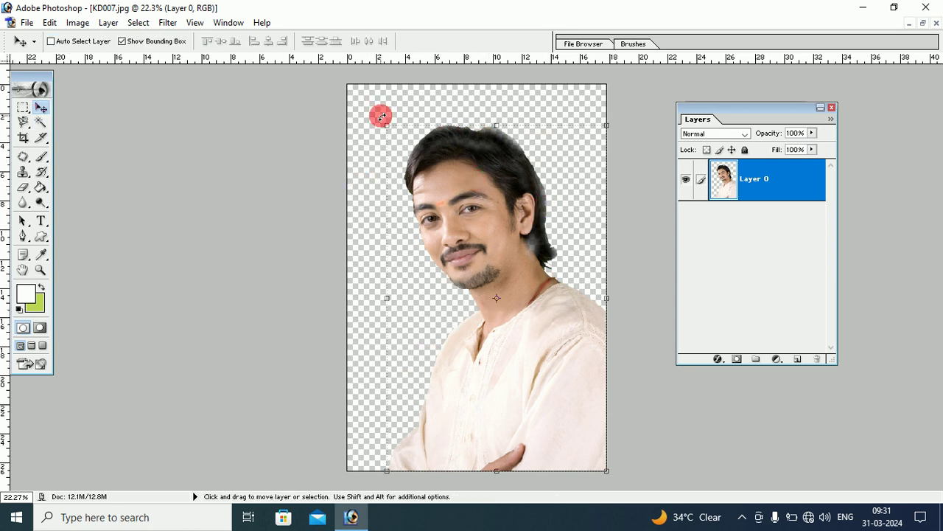
mouse_move(387, 126)
mouse_down()
mouse_move(414, 191)
mouse_move(400, 154)
mouse_up()
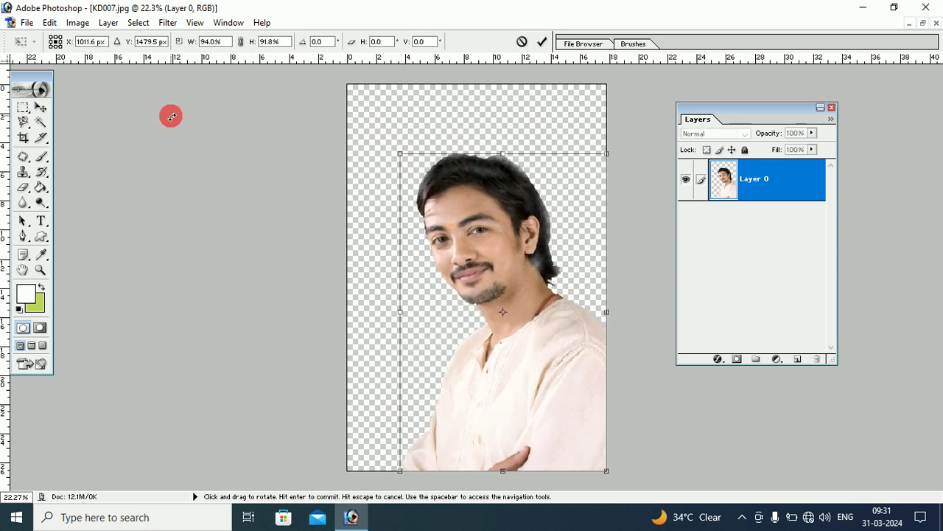
click(42, 107)
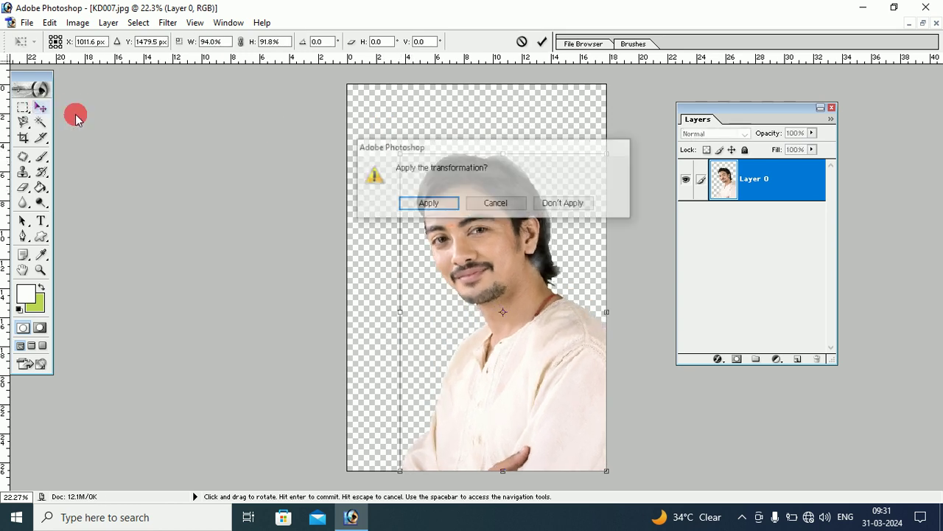
click(420, 201)
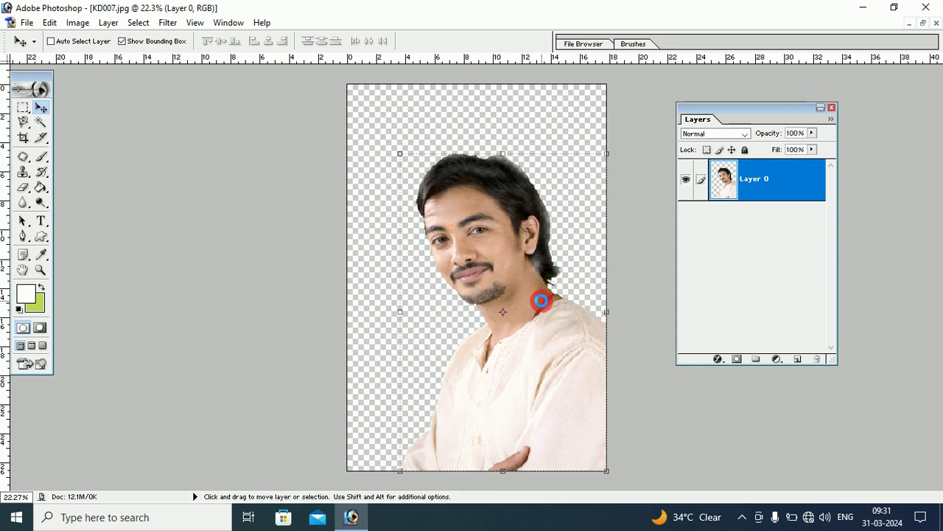